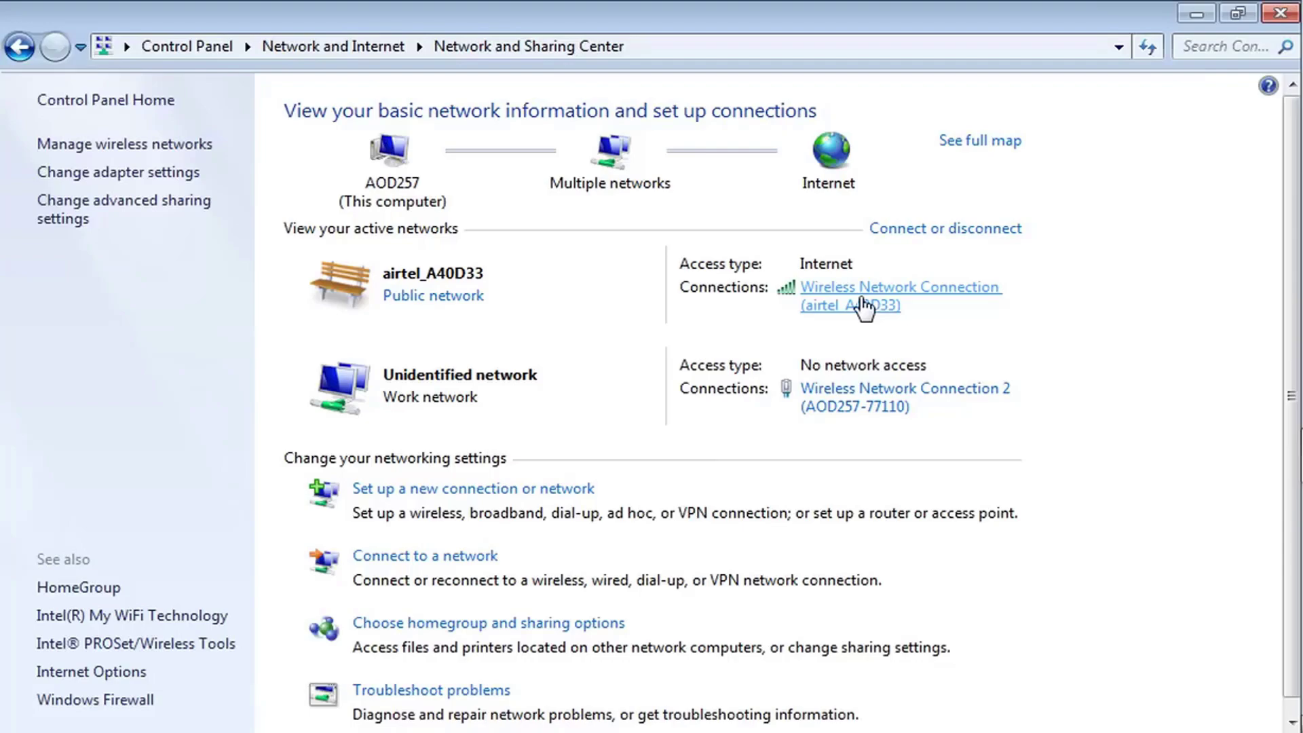
Open the Wireless Network Connection status dialog from Network and Sharing Center.
{"action": "left_click", "coordinate": [862, 305]}
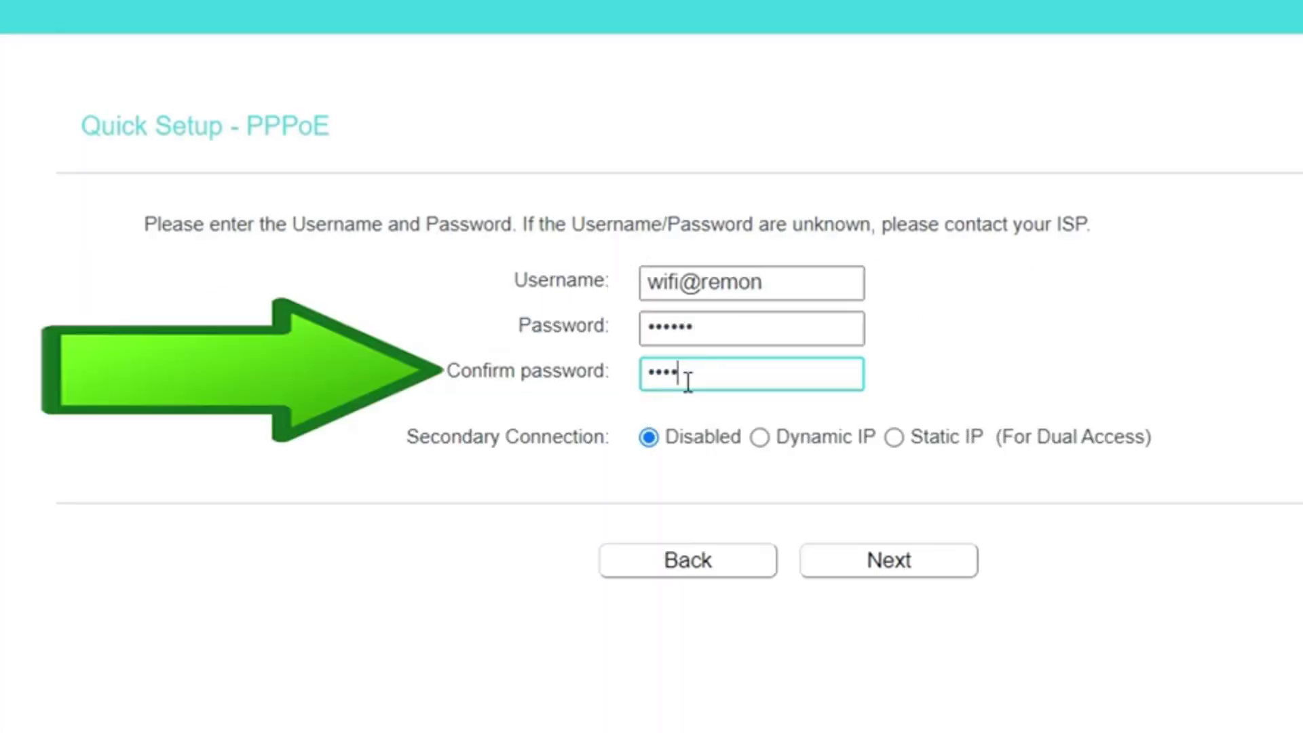
Complete the repeated ISP password in the Confirm password field so the PPPoE form is ready.
{"action": "left_click", "coordinate": [1006, 723]}
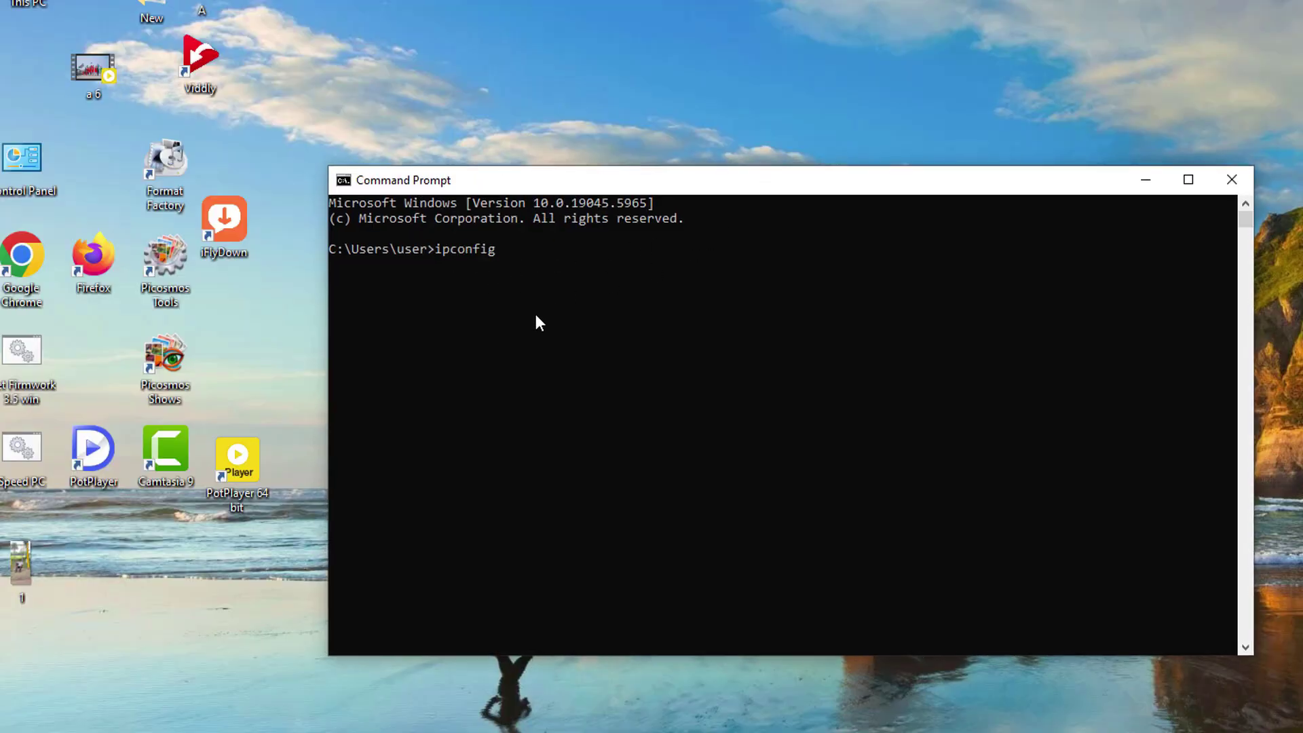
Run ipconfig to list default gateway 192.168.0.1, then move the Command Prompt window up-right.
{"action": "key", "text": "Return"}
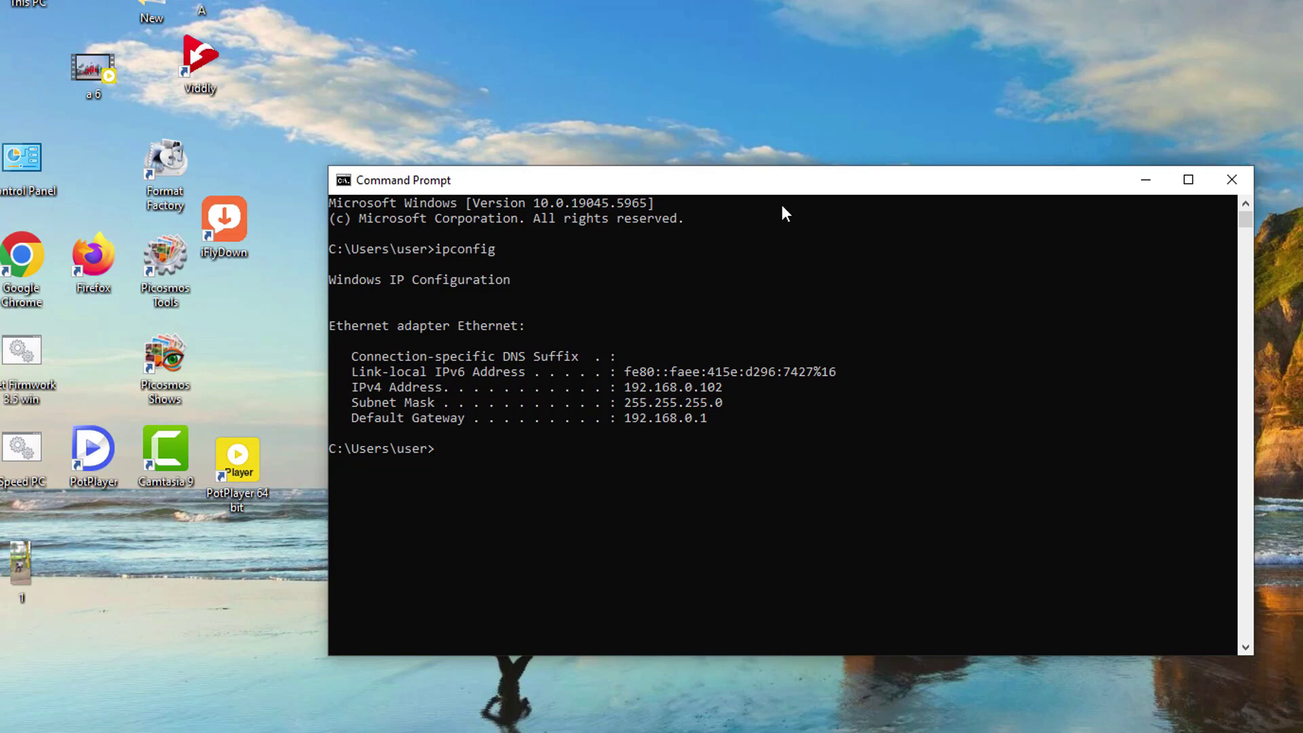
{"action": "mouse_move", "coordinate": [780, 179]}
{"action": "left_mouse_down"}
{"action": "mouse_move", "coordinate": [855, 151]}
{"action": "mouse_move", "coordinate": [830, 127]}
{"action": "mouse_move", "coordinate": [803, 131]}
{"action": "mouse_move", "coordinate": [787, 175]}
{"action": "left_mouse_up"}
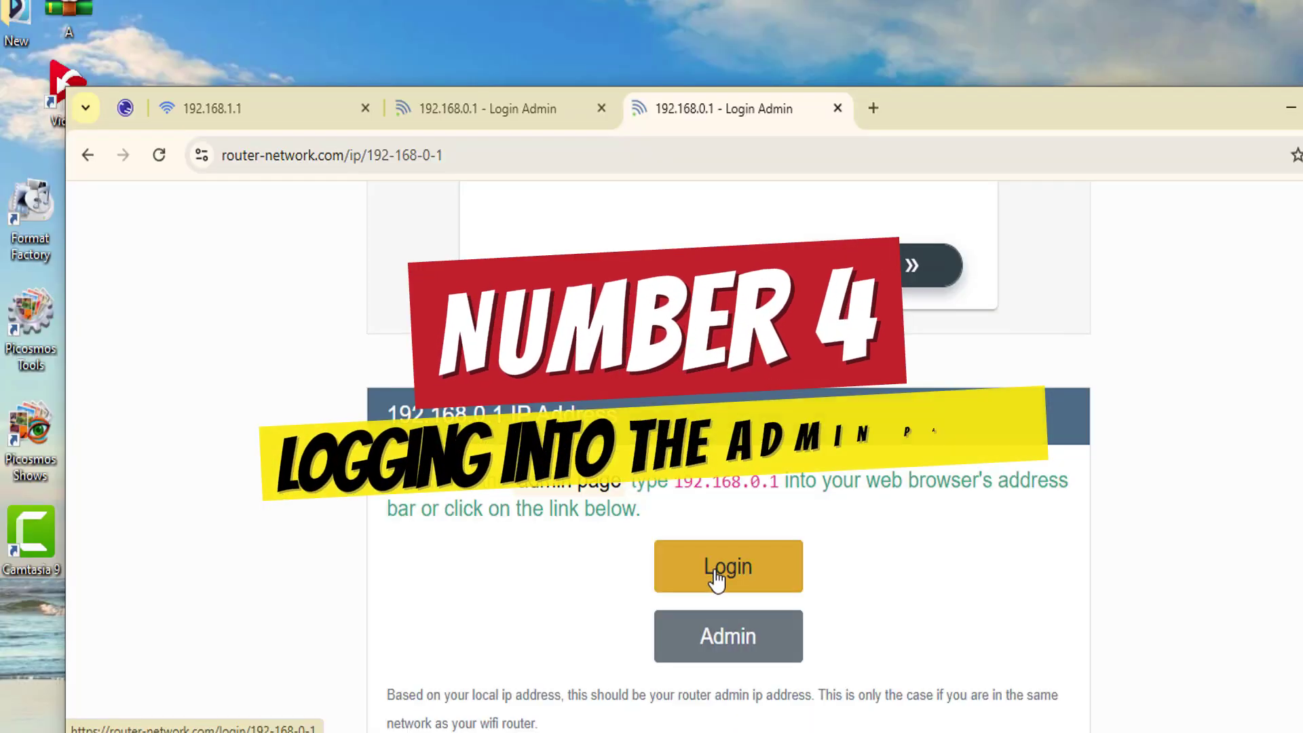
Search the 192.168.l.0.1 history entry, open Router Network's 192.168.0.1 page and scroll to Login/Admin.
{"action": "scroll", "coordinate": [713, 582], "scroll_direction": "down", "scroll_amount": 2}
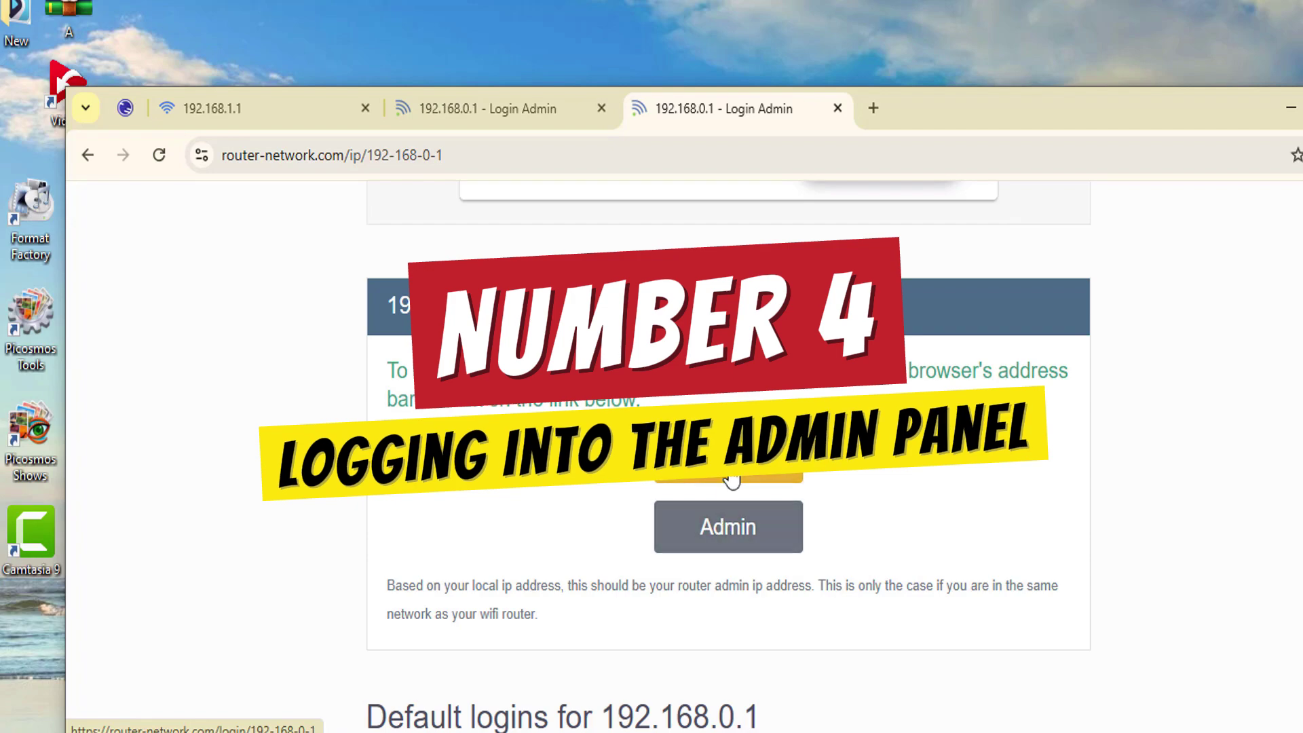
{"action": "left_click", "coordinate": [732, 541]}
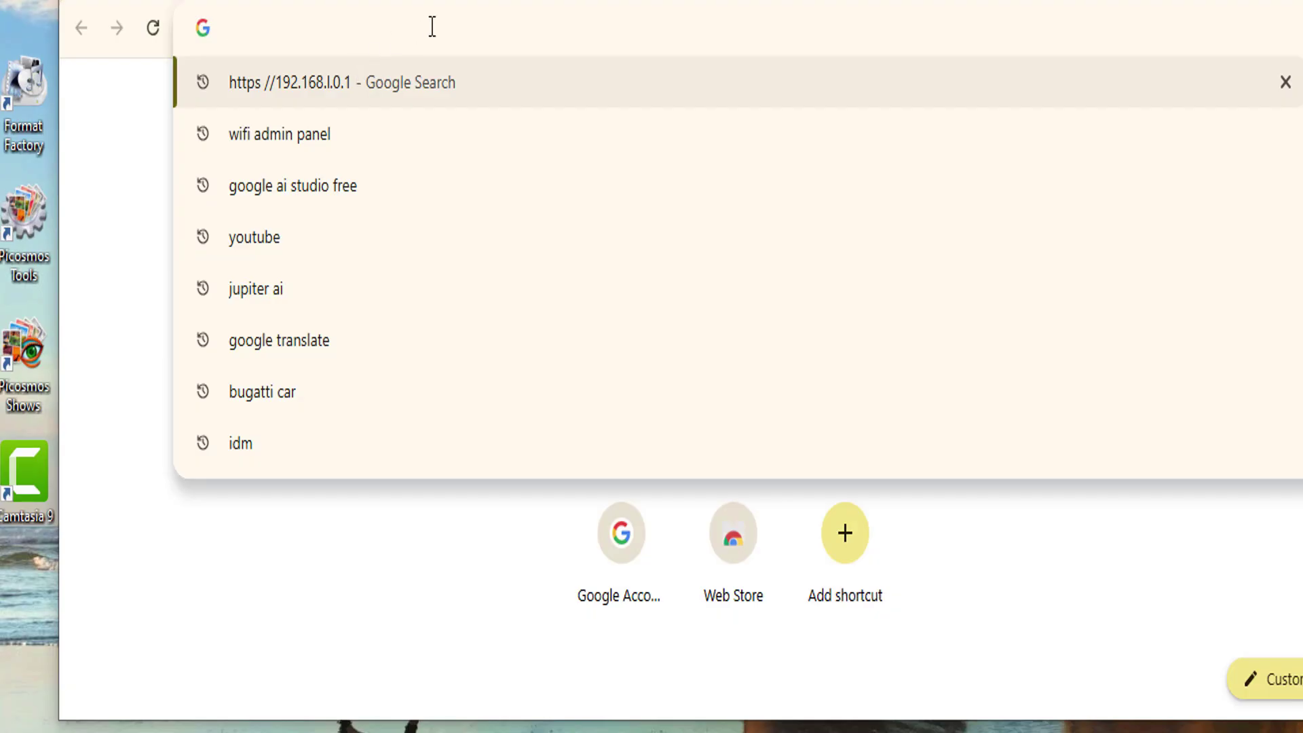
{"action": "key", "text": "Down"}
{"action": "key", "text": "Up"}
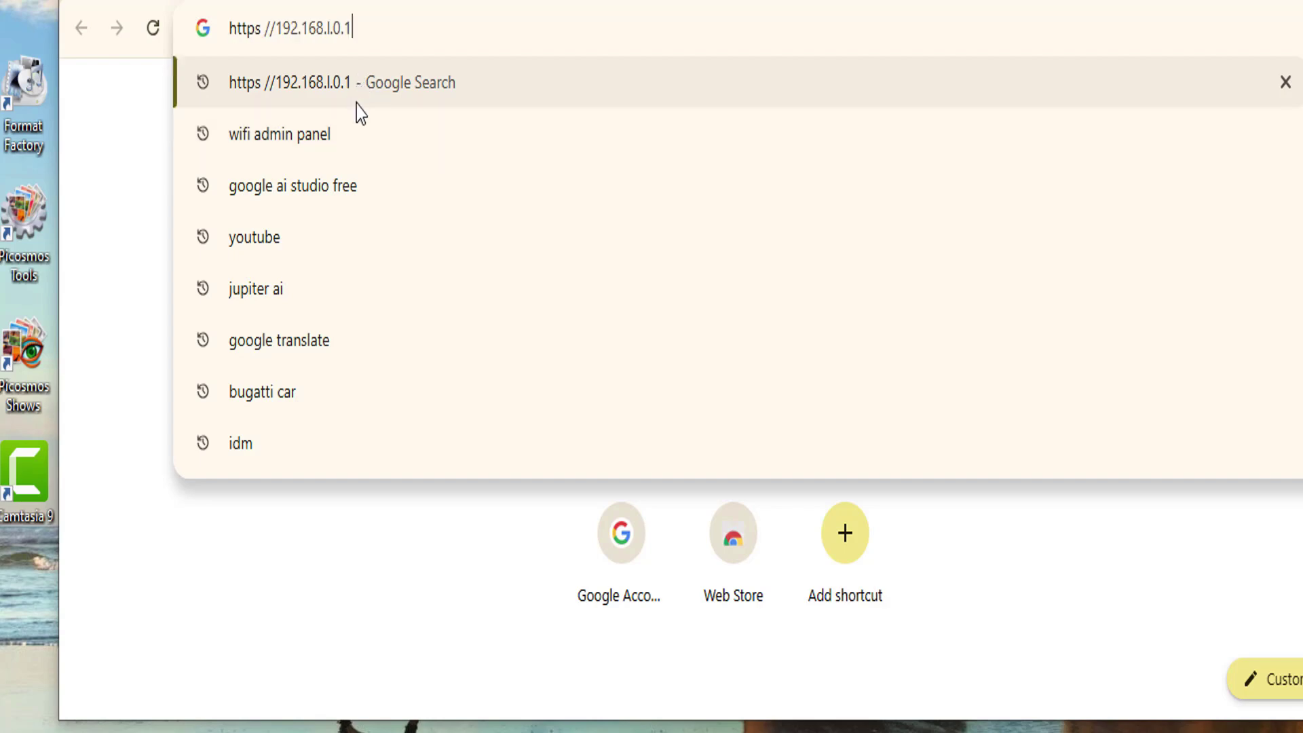
{"action": "key", "text": "Return"}
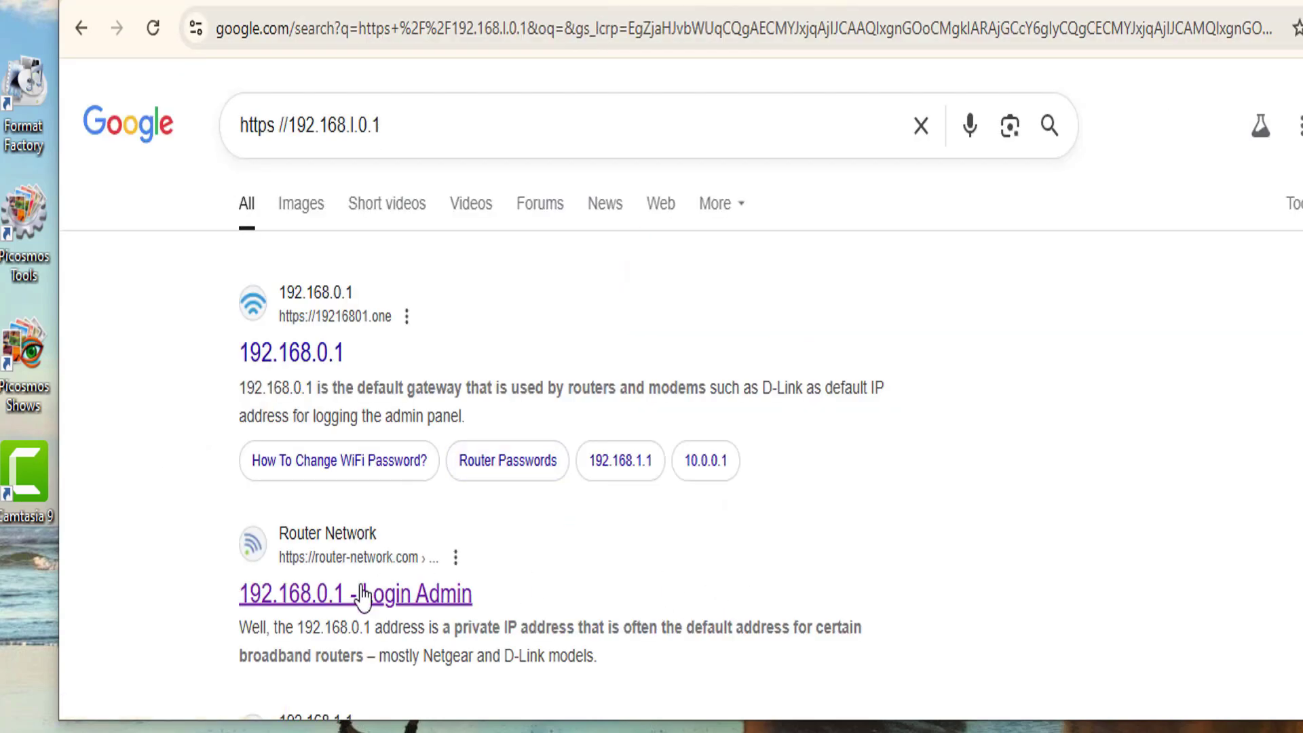
{"action": "scroll", "coordinate": [950, 430], "scroll_direction": "down", "scroll_amount": 4}
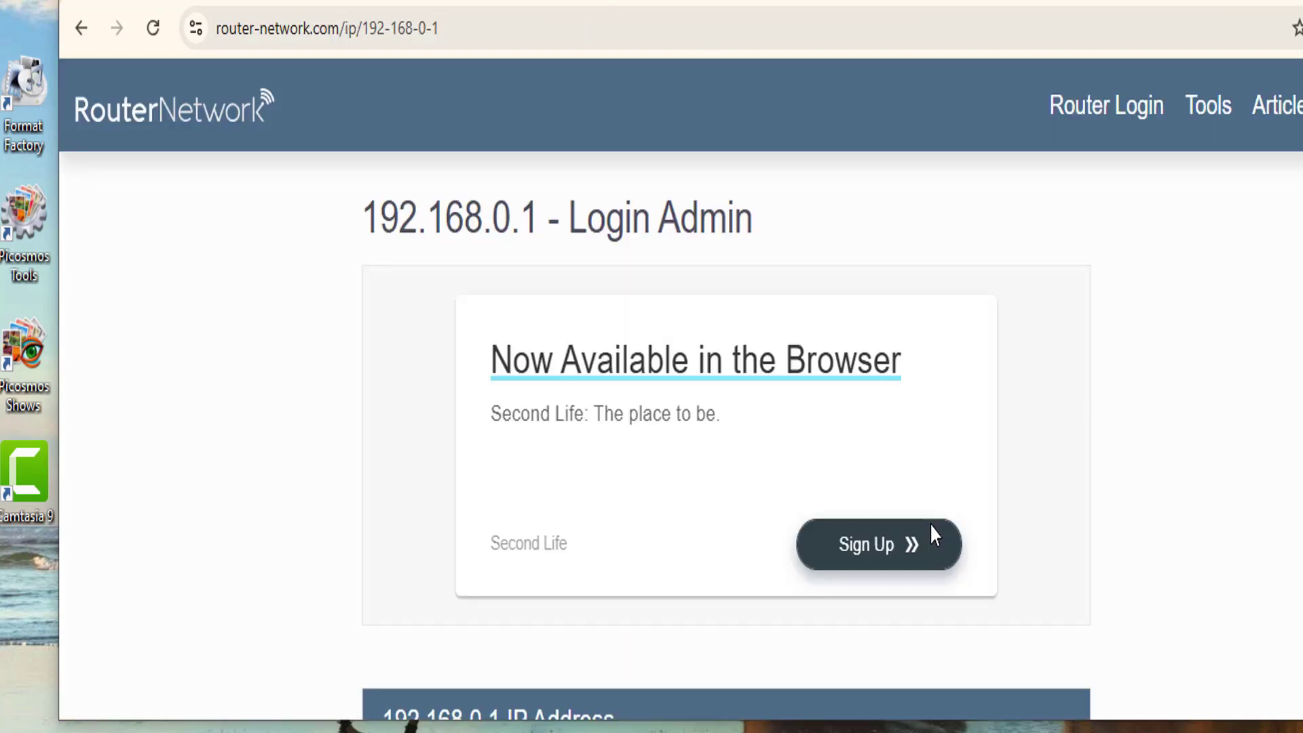
{"action": "scroll", "coordinate": [927, 527], "scroll_direction": "down", "scroll_amount": 6}
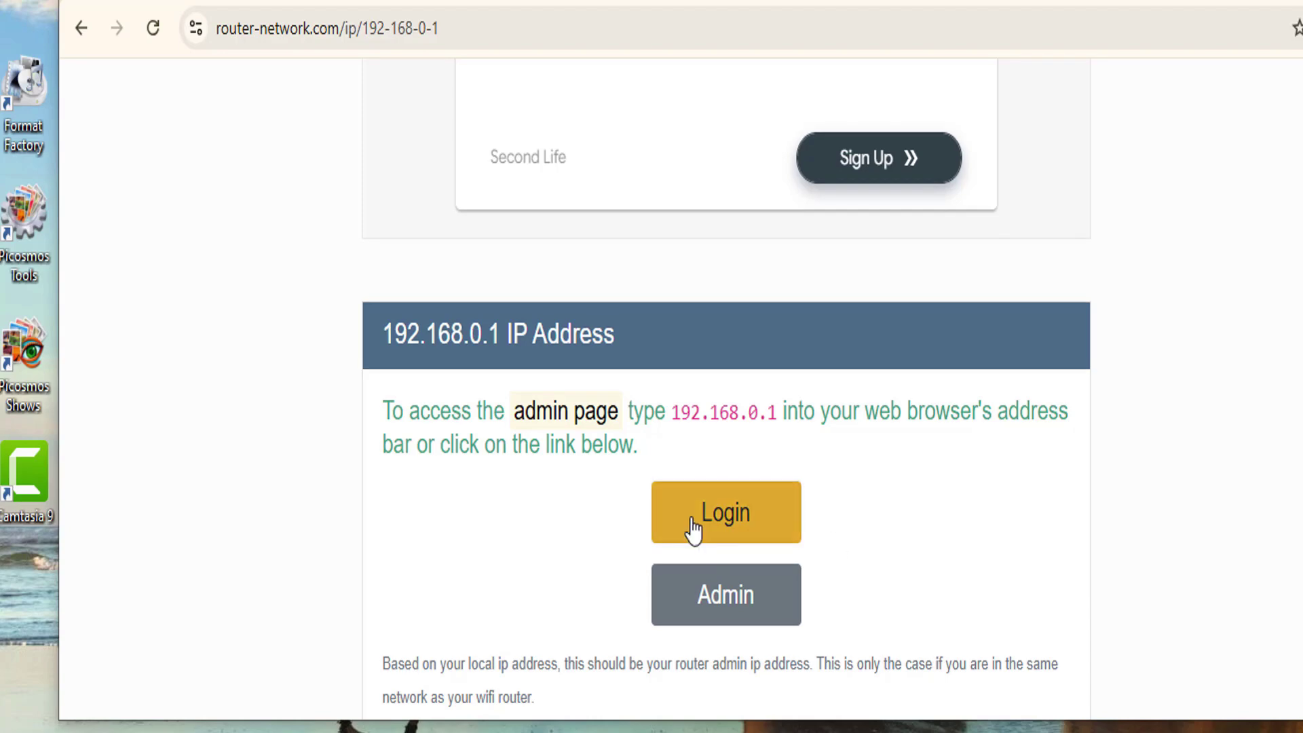
{"action": "scroll", "coordinate": [712, 529], "scroll_direction": "down", "scroll_amount": 2}
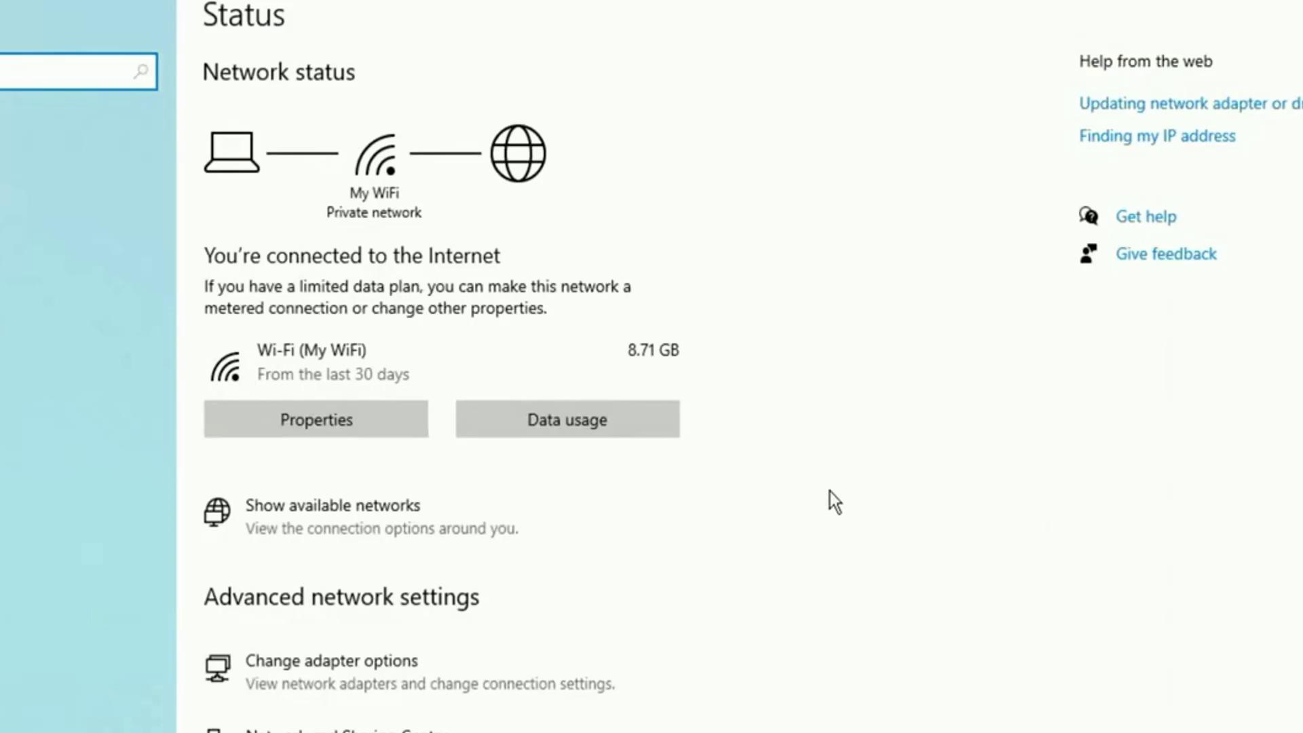
Choose Change adapter options under Advanced network settings on the Network Status page.
{"action": "scroll", "coordinate": [829, 492], "scroll_direction": "down", "scroll_amount": 3}
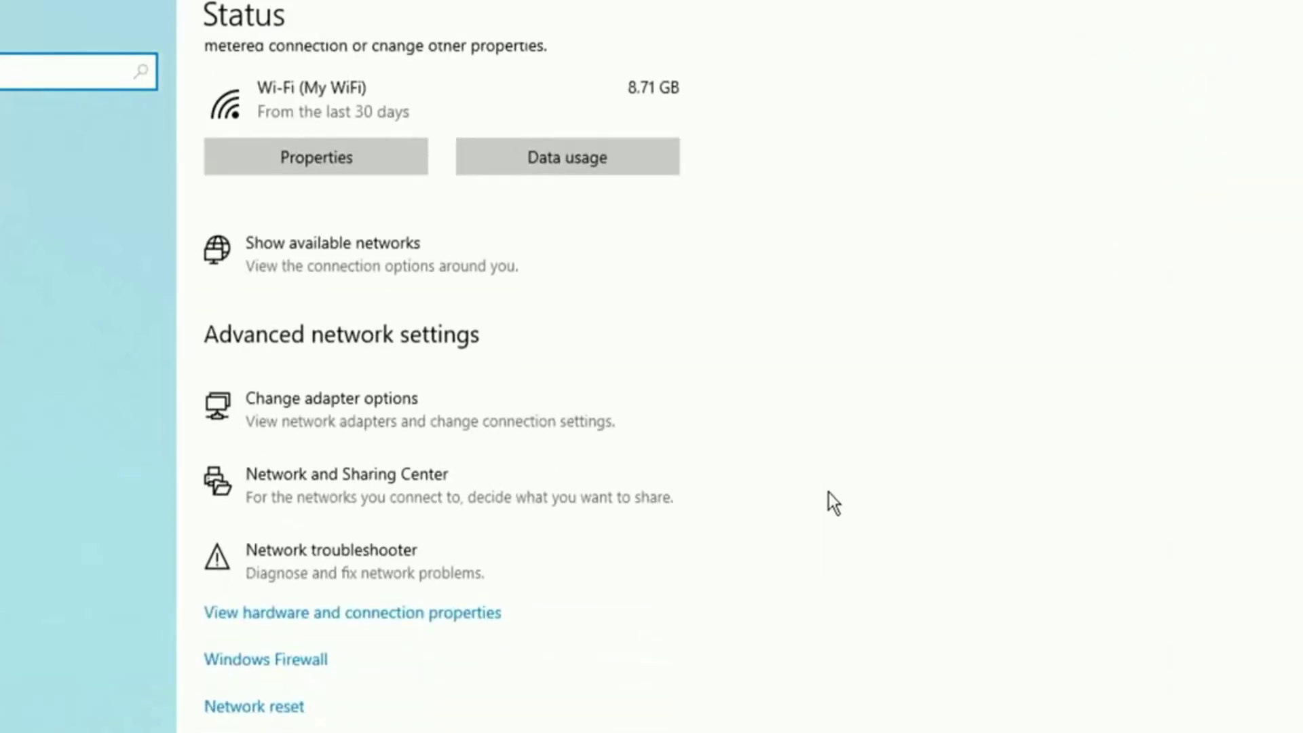
{"action": "left_click", "coordinate": [381, 412]}
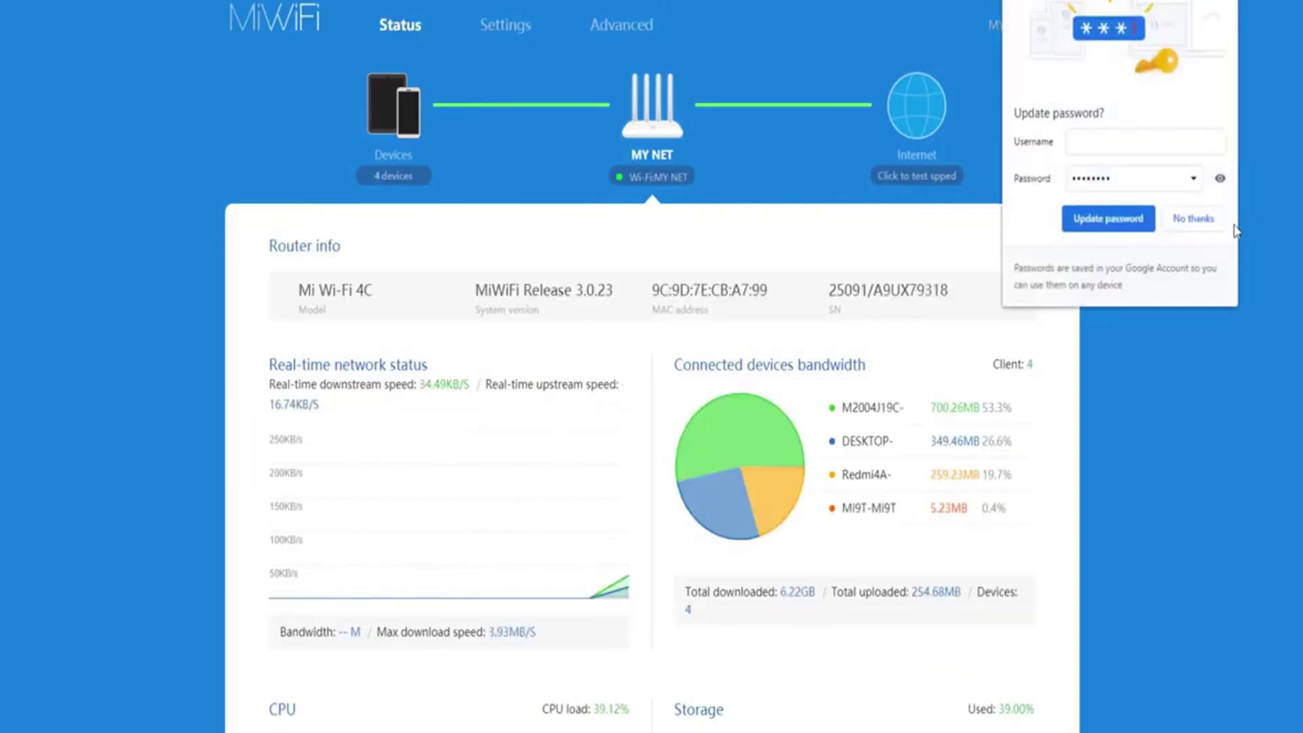
Decline the browser's password update, review the Wi-Fi settings, and go to the Advanced QoS page.
{"action": "left_click", "coordinate": [1213, 226]}
{"action": "scroll", "coordinate": [532, 366], "scroll_direction": "down", "scroll_amount": 5}
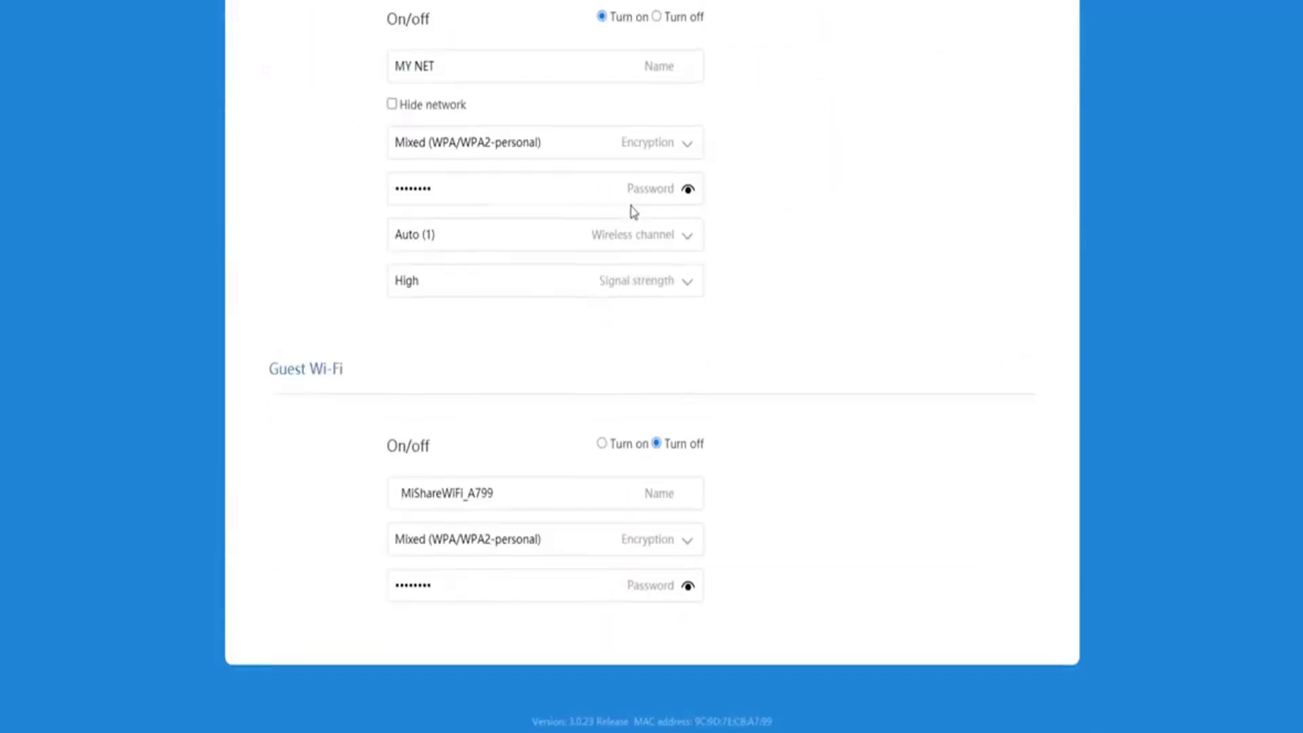
{"action": "scroll", "coordinate": [631, 210], "scroll_direction": "up", "scroll_amount": 5}
{"action": "left_click", "coordinate": [620, 27]}
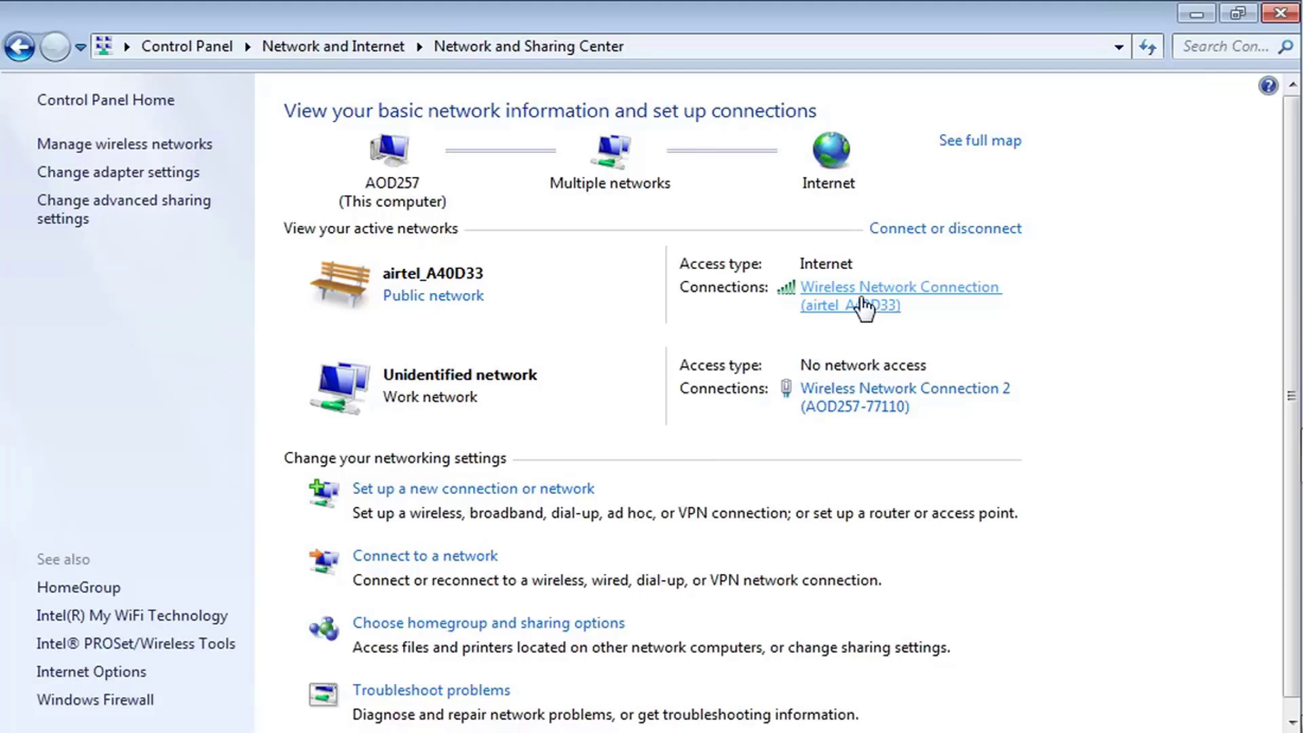
Show the wireless network's security: WPA2-Personal, AES encryption and the network security key.
{"action": "left_click", "coordinate": [862, 305]}
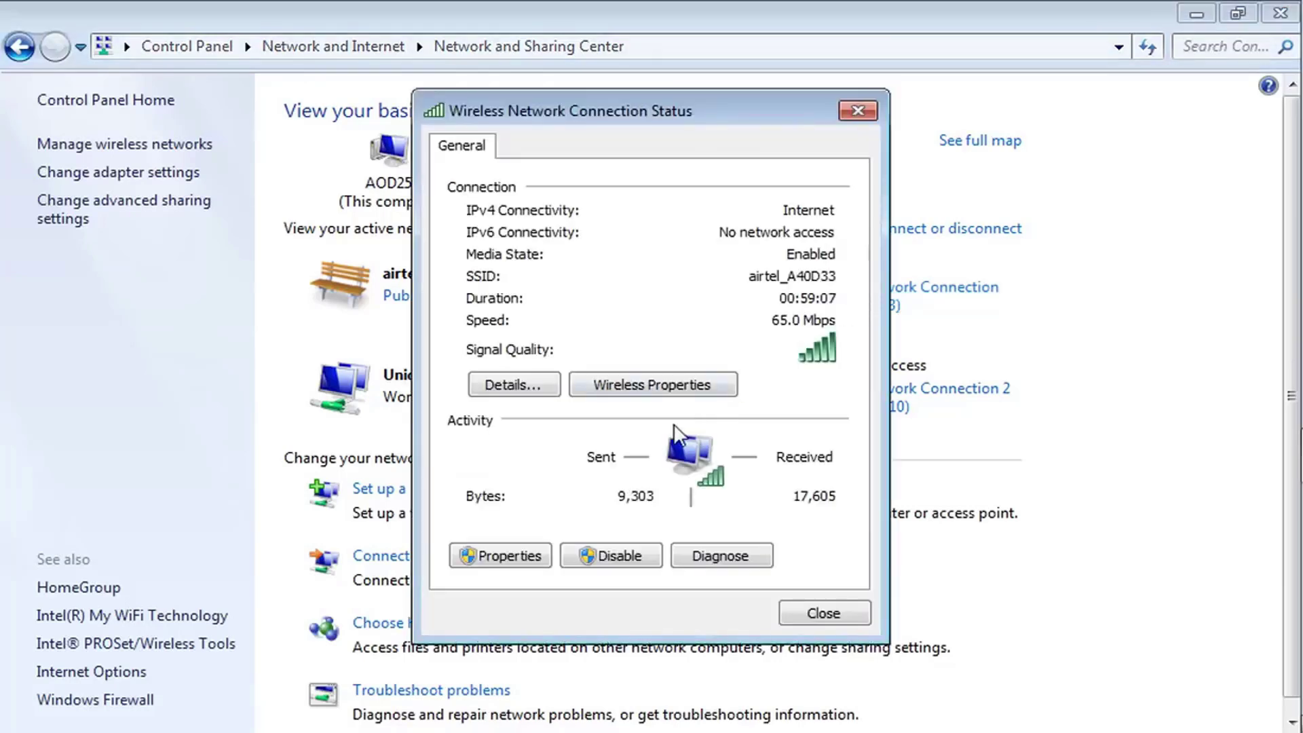
{"action": "left_click", "coordinate": [689, 390]}
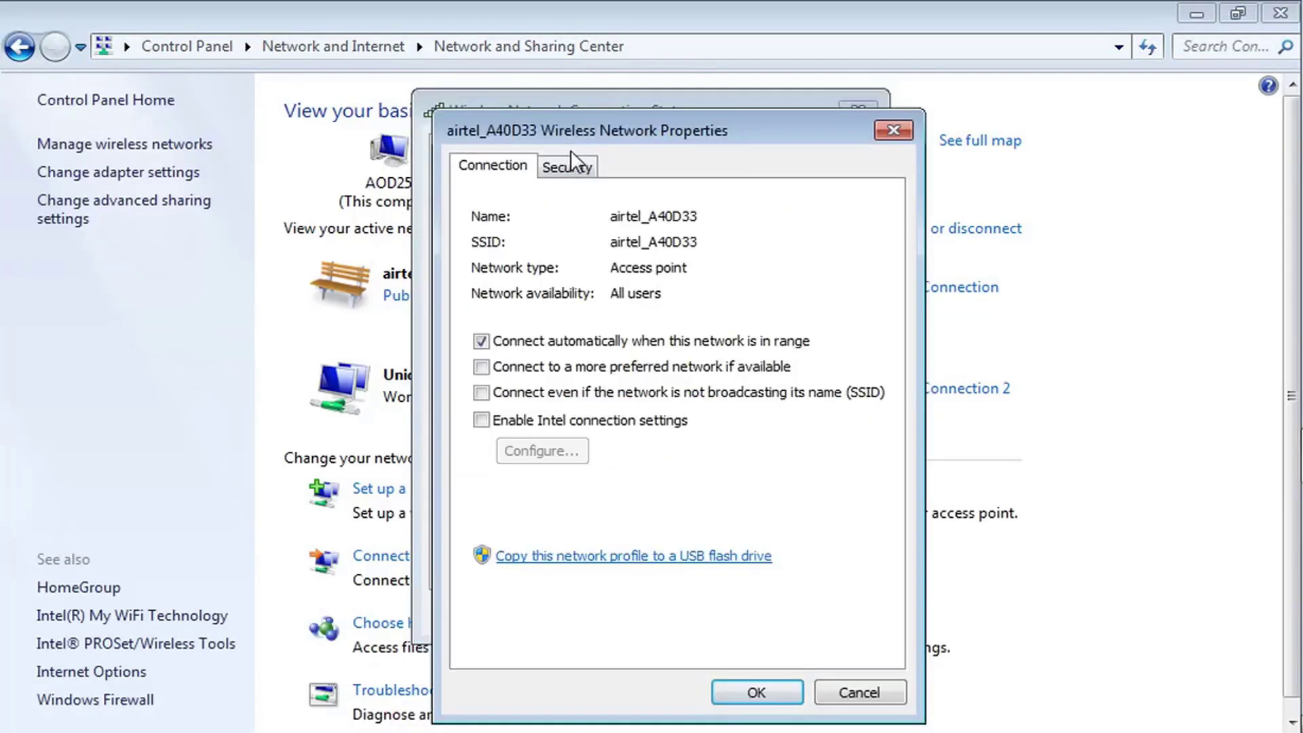
{"action": "left_click", "coordinate": [570, 170]}
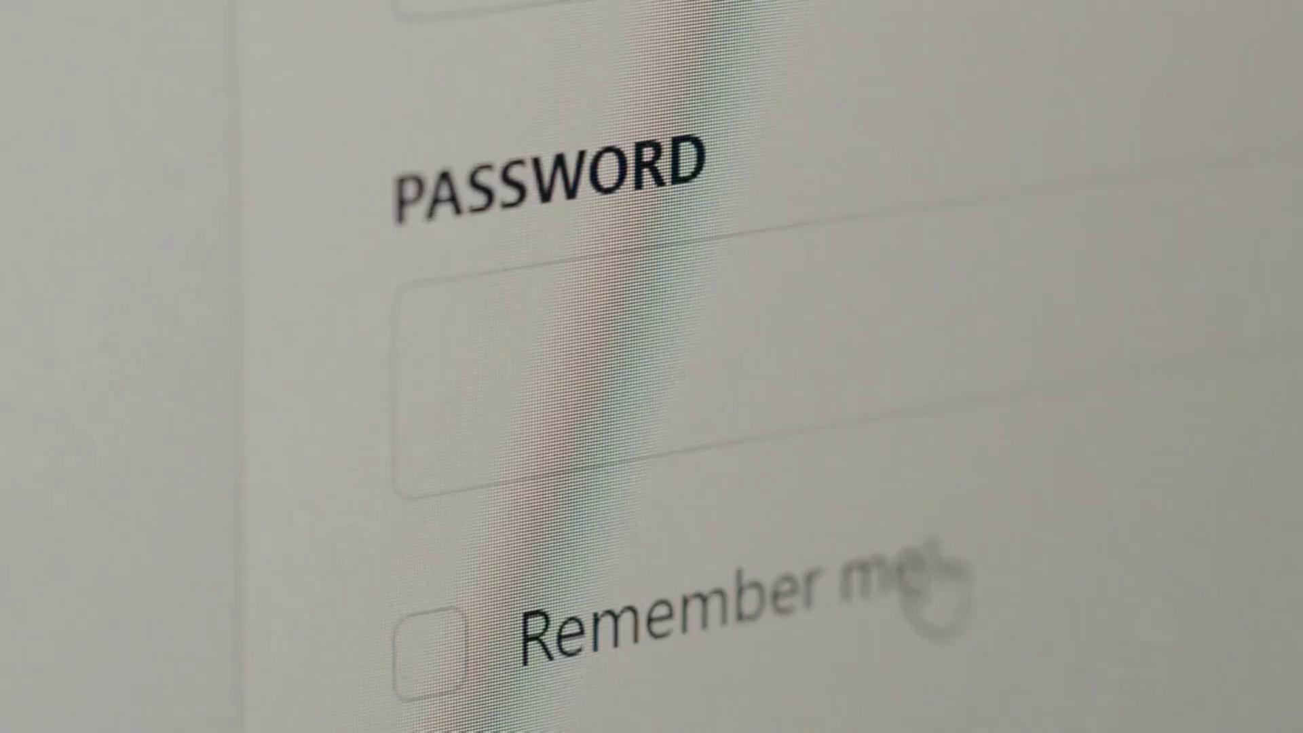
Start entering the router login password in the Password field.
{"action": "left_click", "coordinate": [764, 372]}
{"action": "type", "text": "p"}
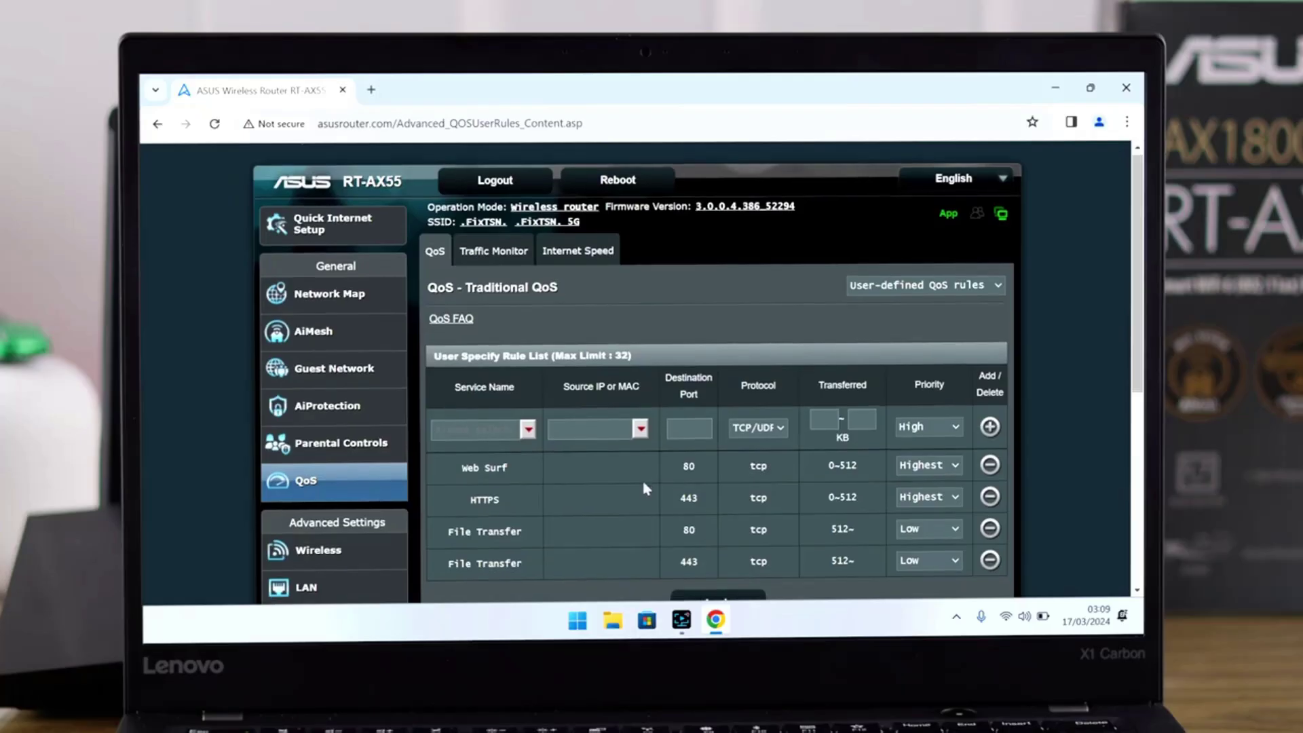
{"action": "scroll", "coordinate": [642, 481], "scroll_direction": "down", "scroll_amount": 1}
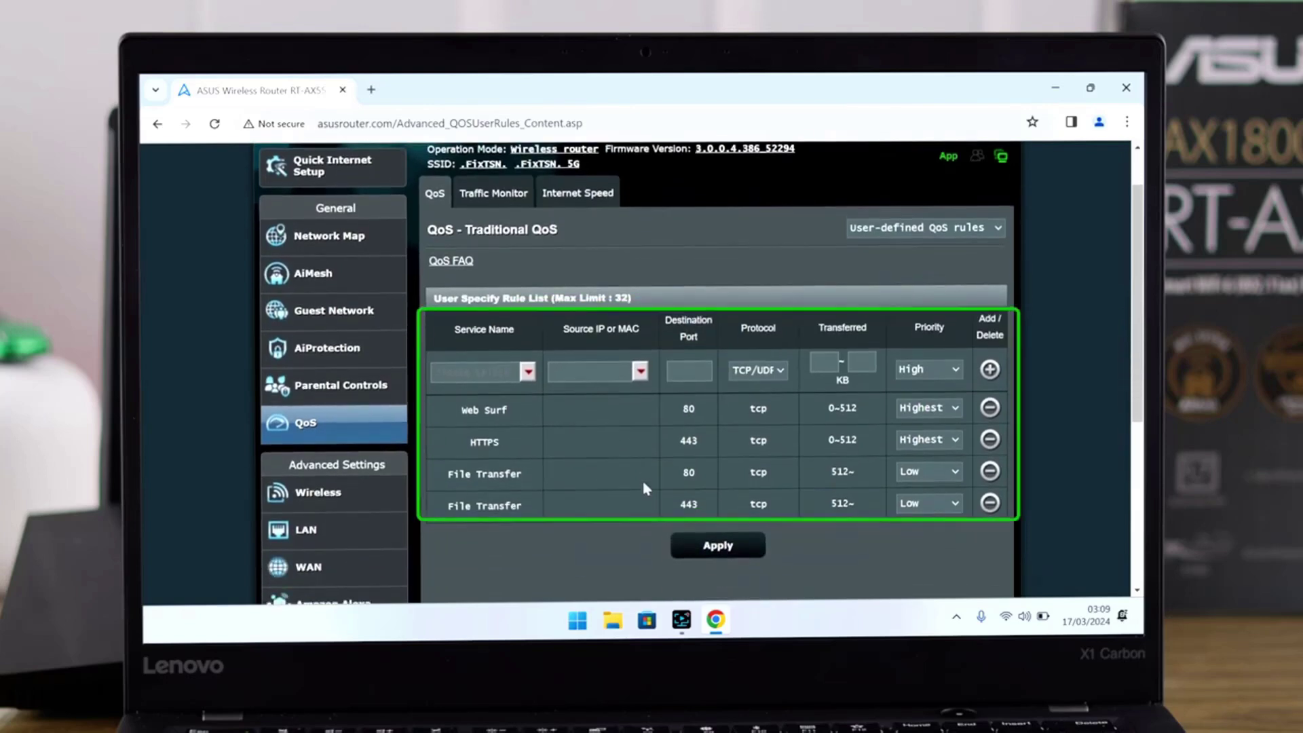
{"action": "scroll", "coordinate": [646, 488], "scroll_direction": "down", "scroll_amount": 1}
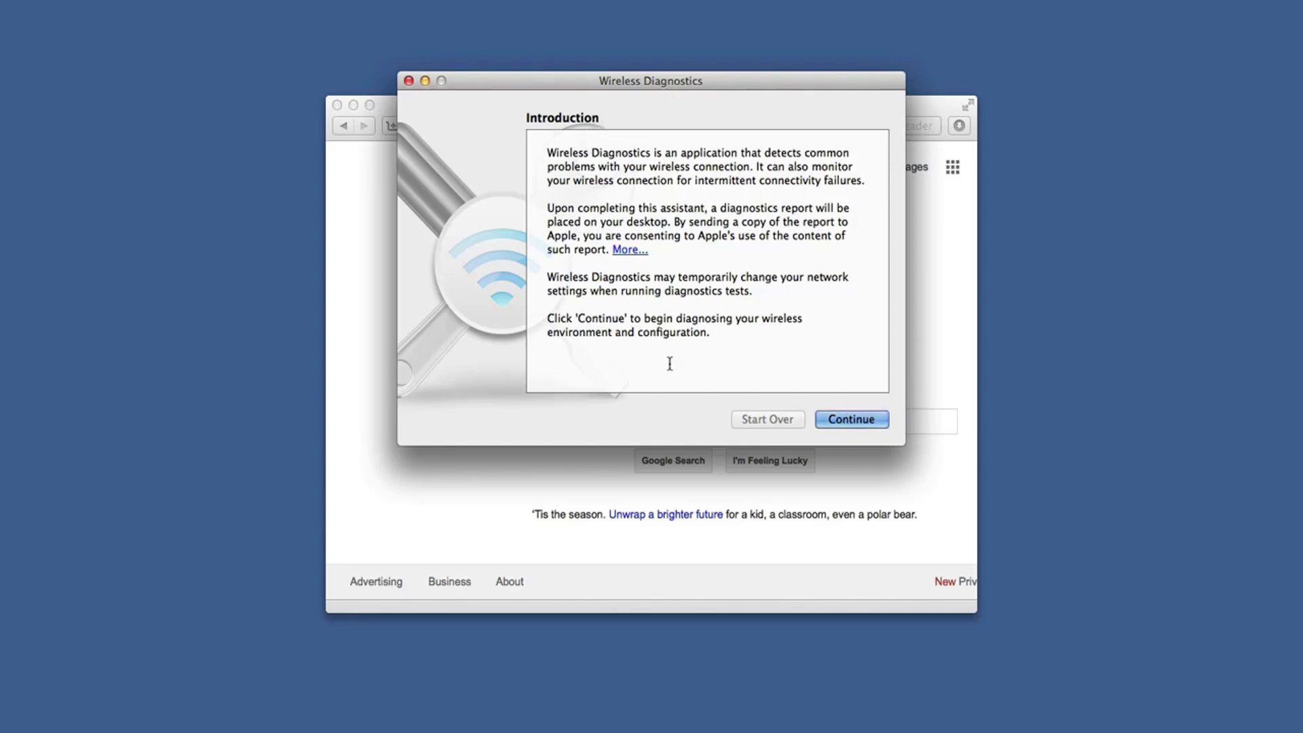
Start the wireless environment analysis and bring up the Utilities Info tab with Cmd+2.
{"action": "left_click", "coordinate": [871, 422]}
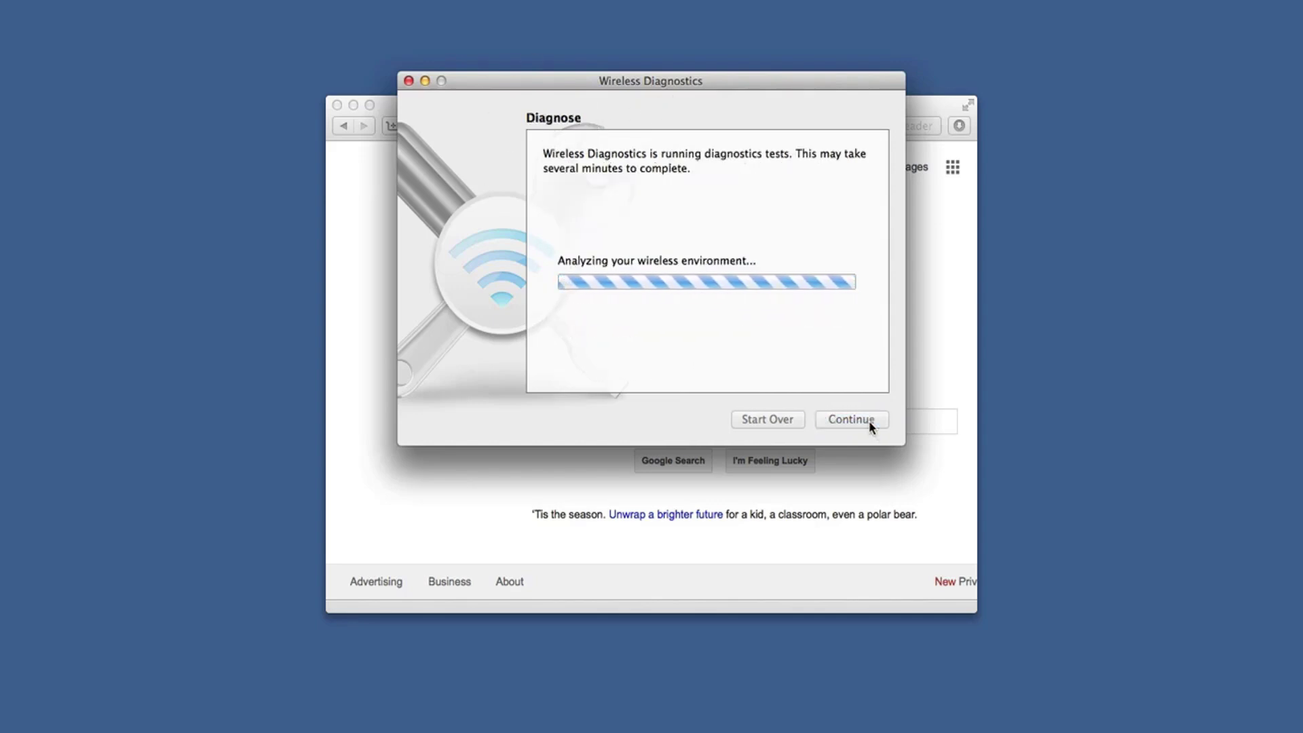
{"action": "key", "text": "super+2"}
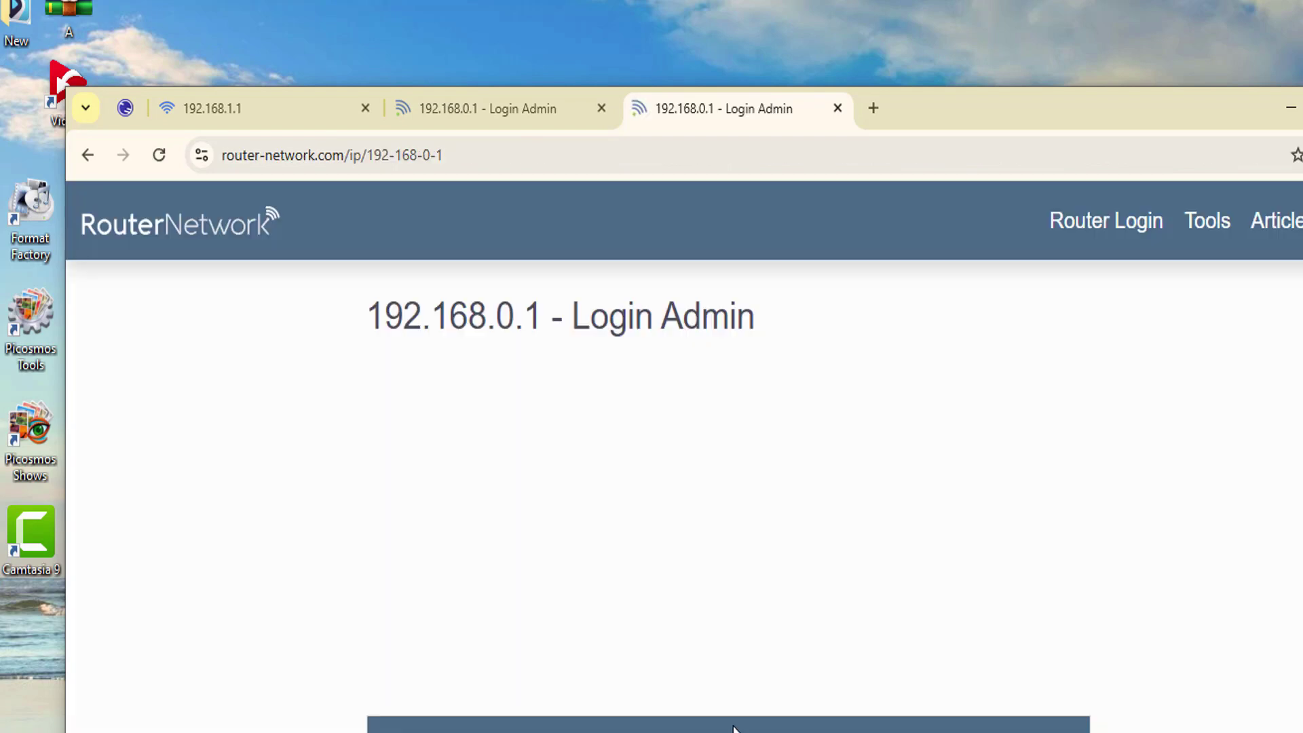
Open the 192.168.0.1 router login page in a new tab via Admin and begin the password.
{"action": "scroll", "coordinate": [733, 679], "scroll_direction": "down", "scroll_amount": 5}
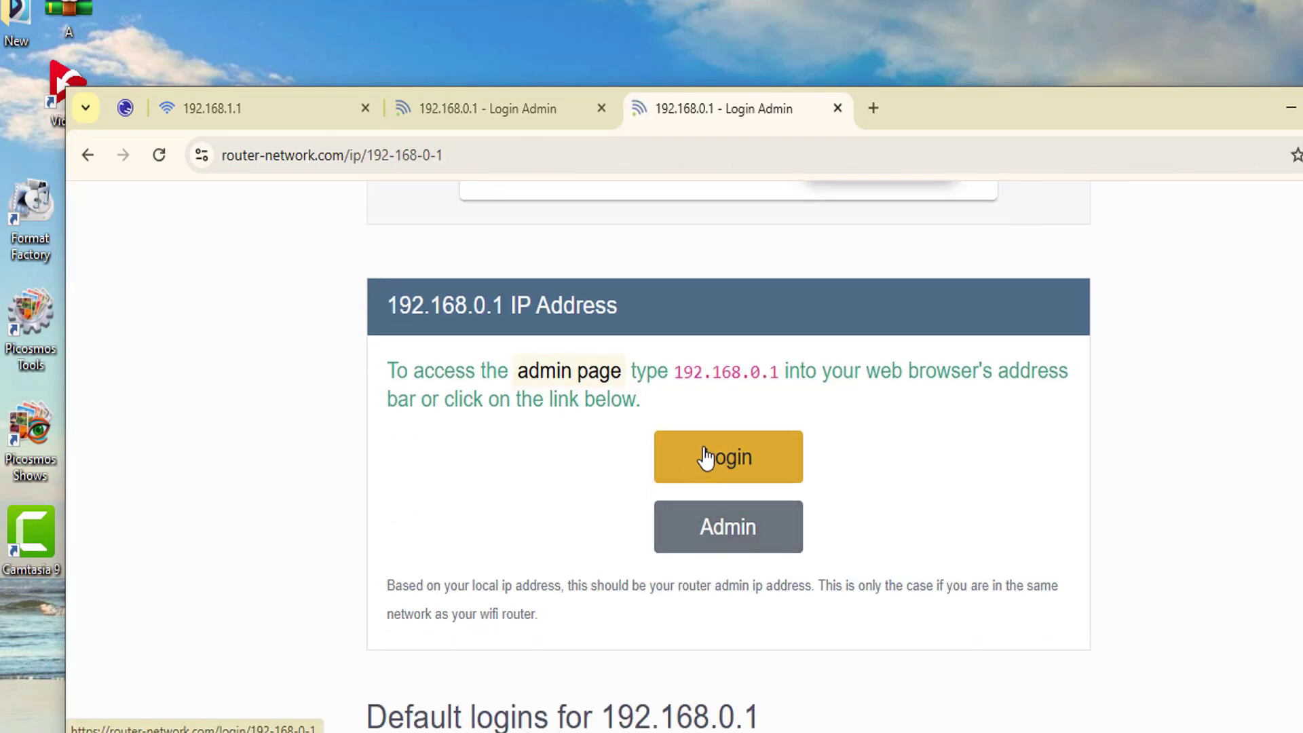
{"action": "left_click", "coordinate": [733, 537]}
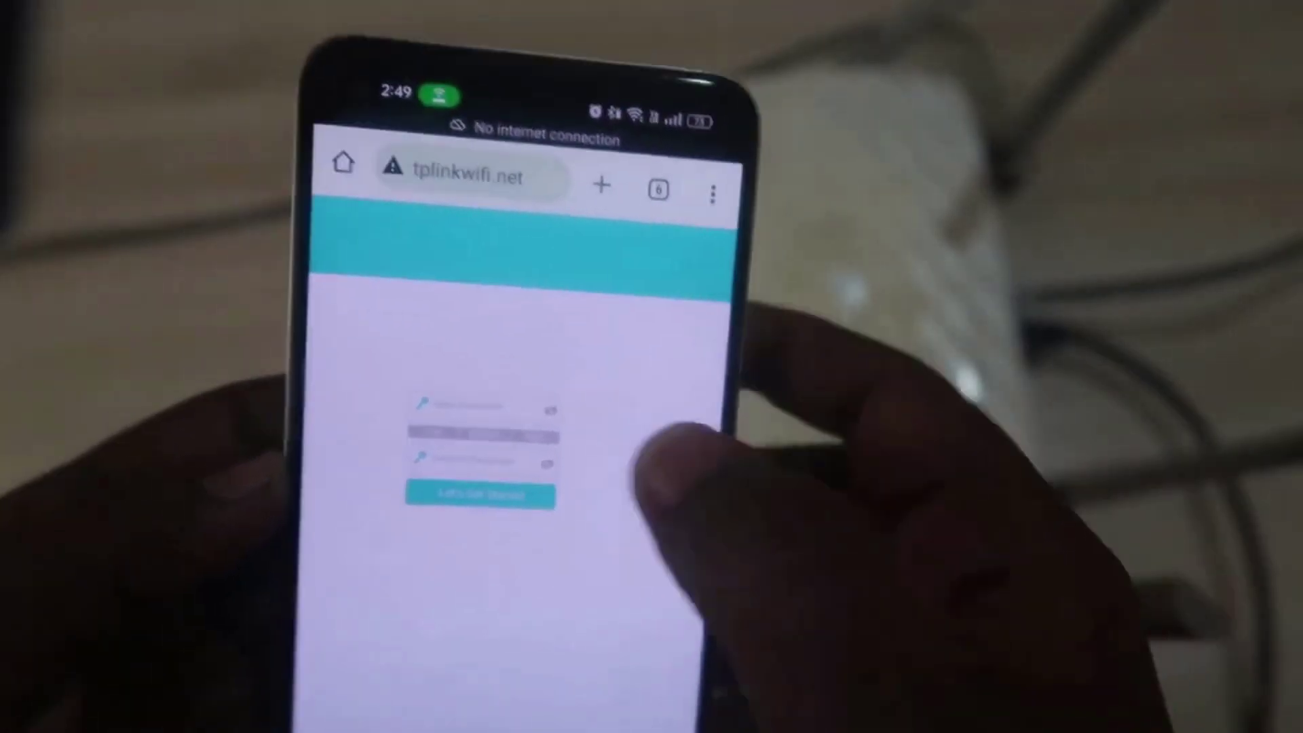
{"action": "left_click", "coordinate": [475, 405]}
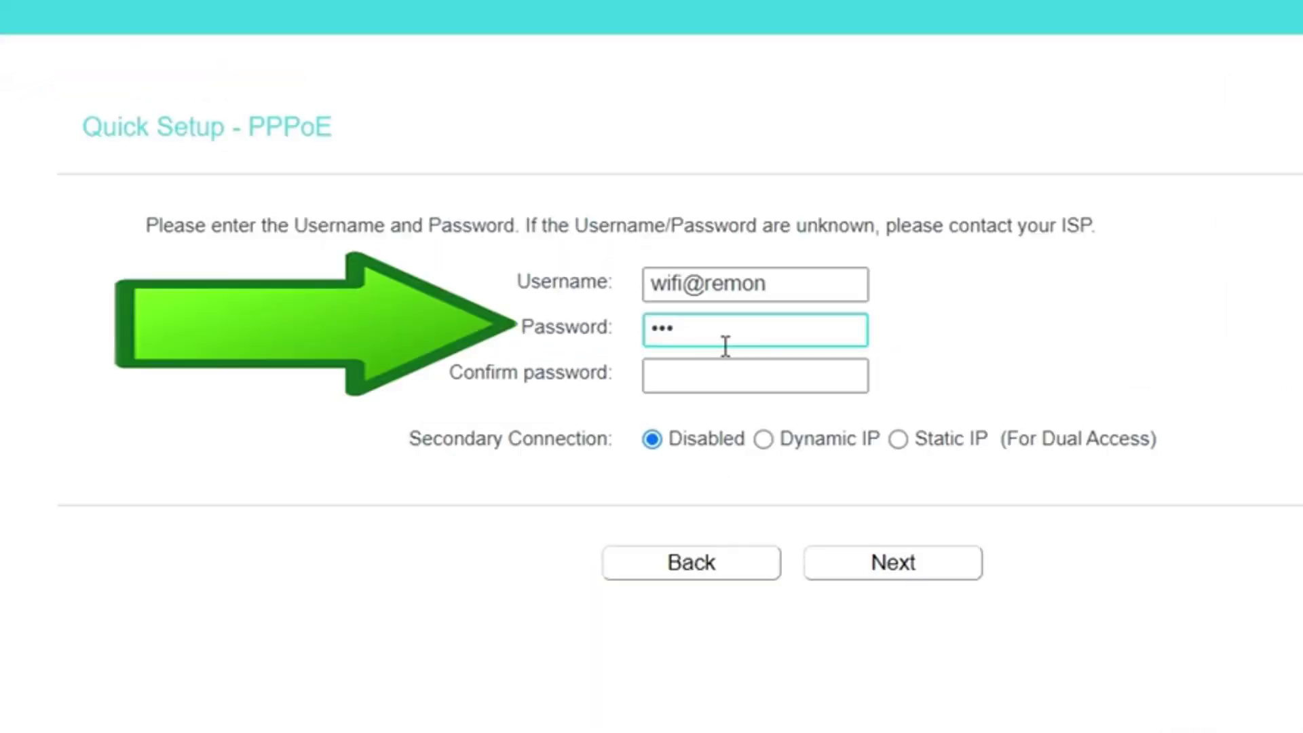
Re-enter the ISP password in the Confirm Password field to complete the PPPoE credentials.
{"action": "left_click", "coordinate": [691, 383]}
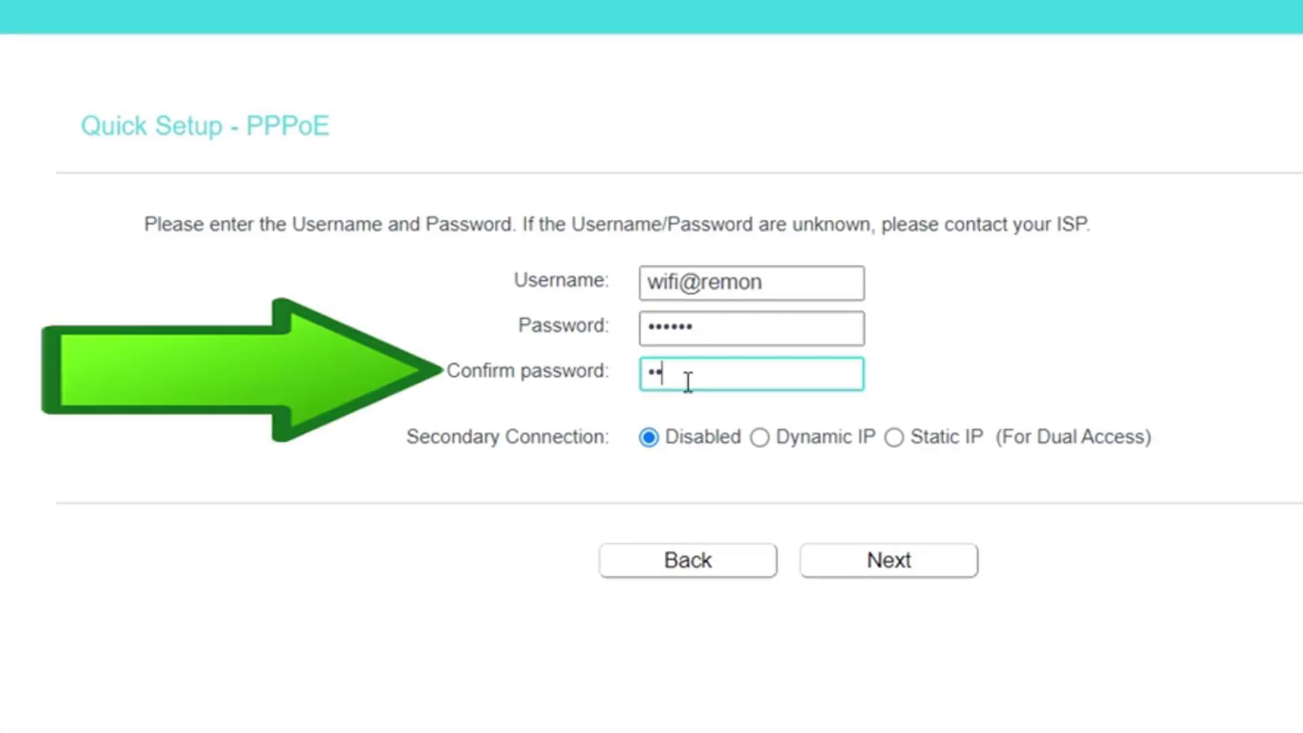
{"action": "left_click", "coordinate": [1003, 722]}
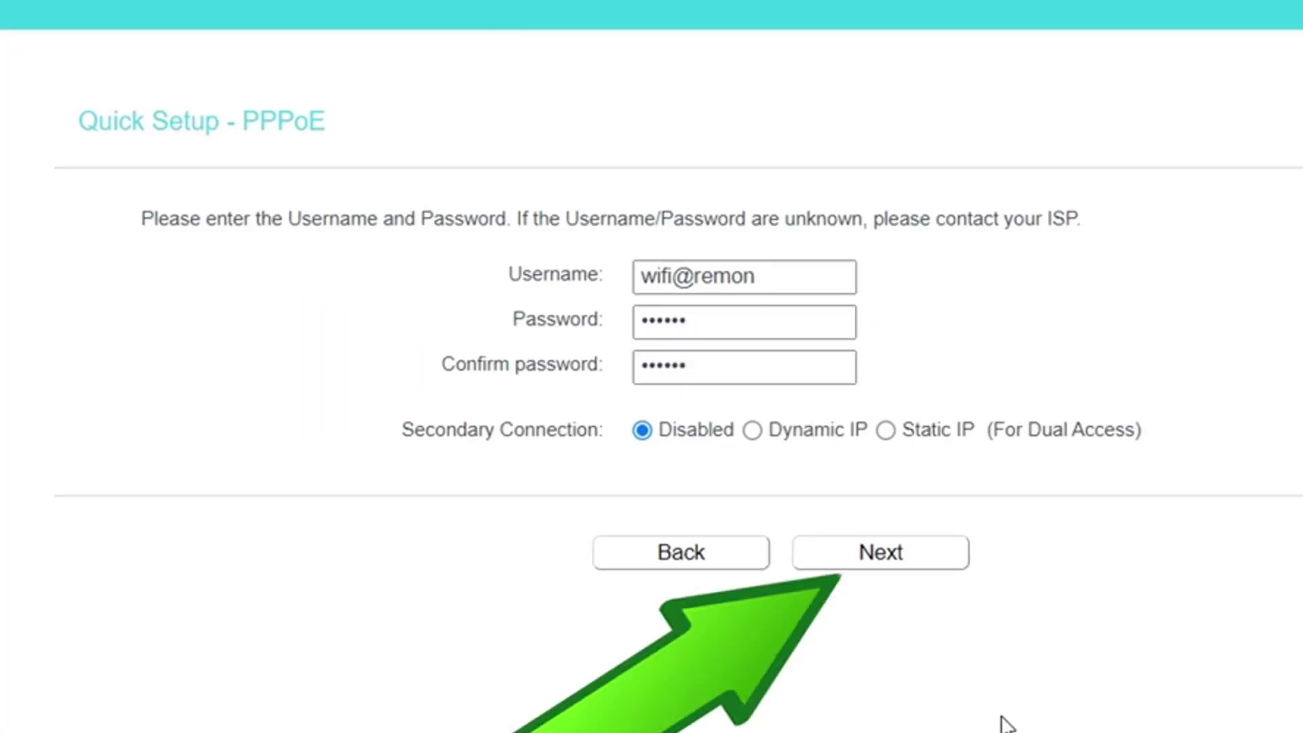